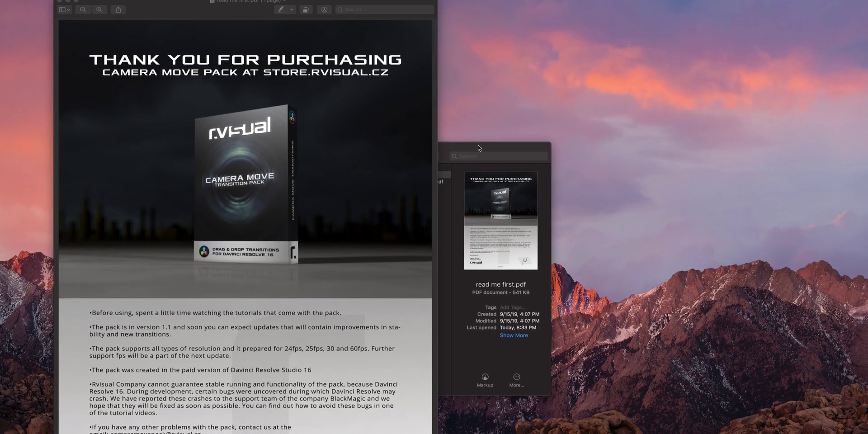
# - Browse the pack's files in Finder, opening the MediaFiles folder and previewing CM BOX.jpg
pyautogui.click(438, 177)
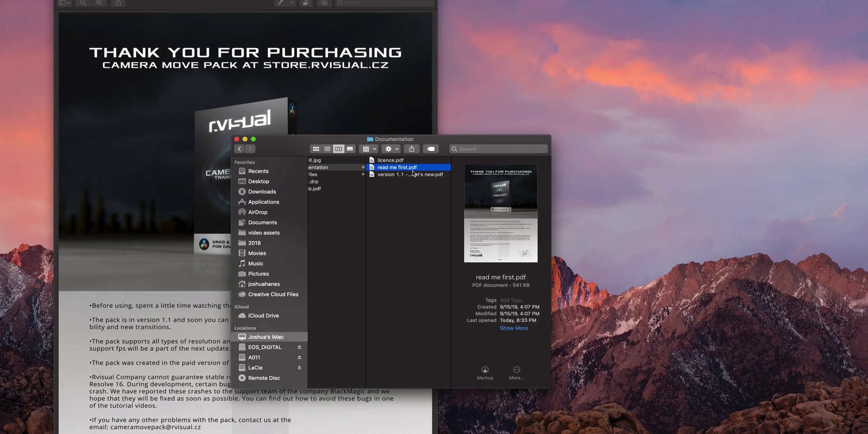
pyautogui.hscroll(-3, 406, 181)
pyautogui.click(372, 176)
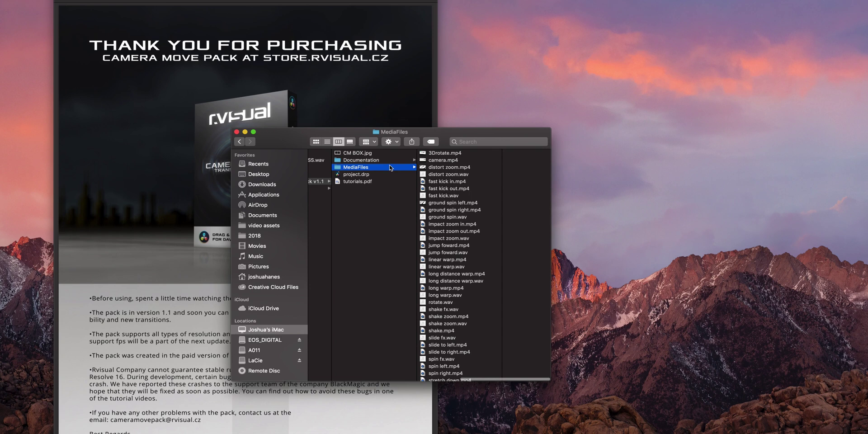
pyautogui.click(382, 148)
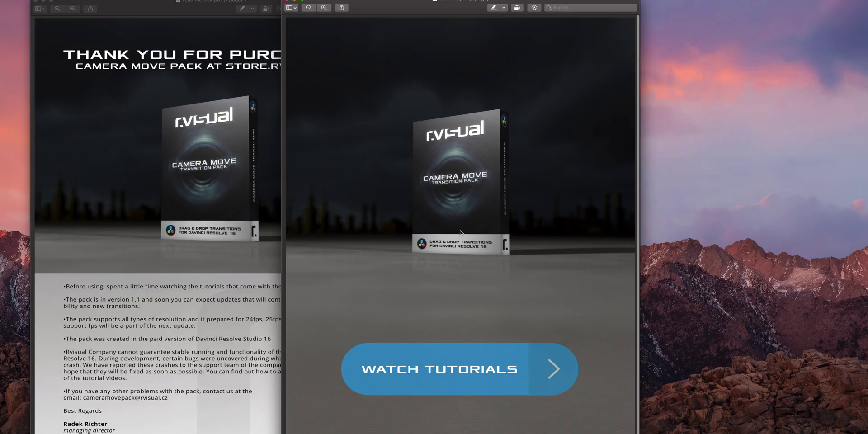
# - Follow the PDF's WATCH TUTORIALS link and scroll through the five CAMERA MOVE v1.2 tutorial videos
pyautogui.click(535, 366)
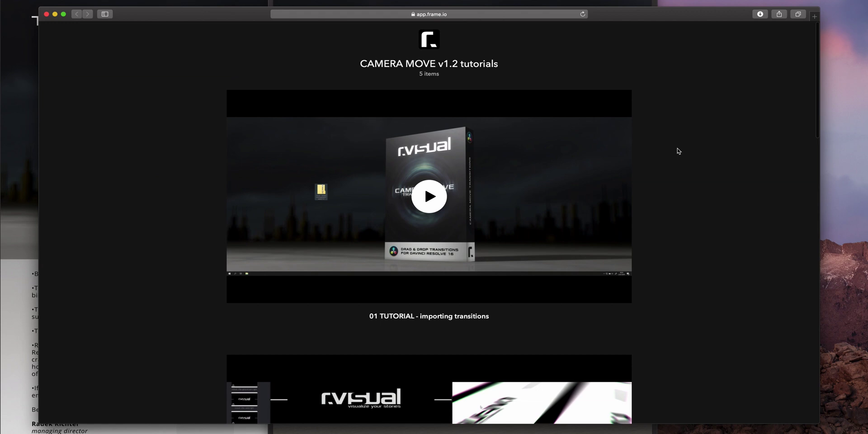
pyautogui.scroll(-3, 675, 151)
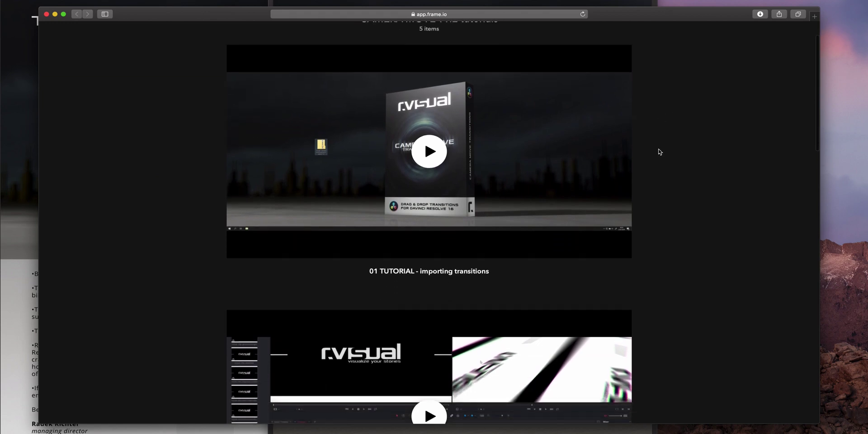
pyautogui.scroll(-5, 659, 152)
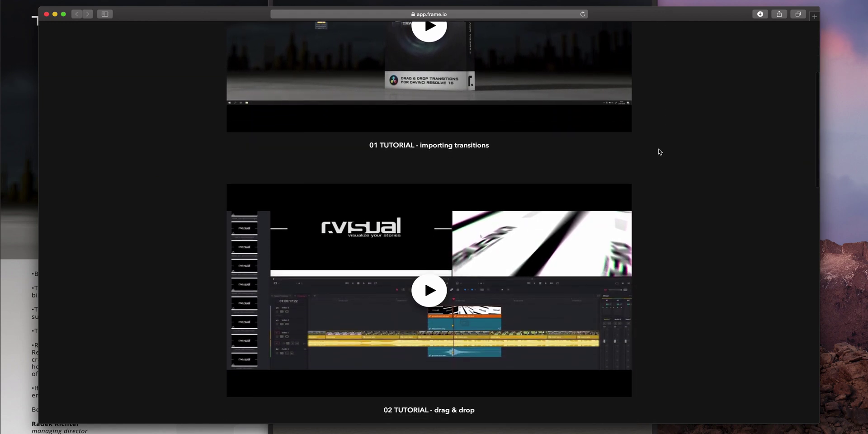
pyautogui.scroll(-6, 659, 151)
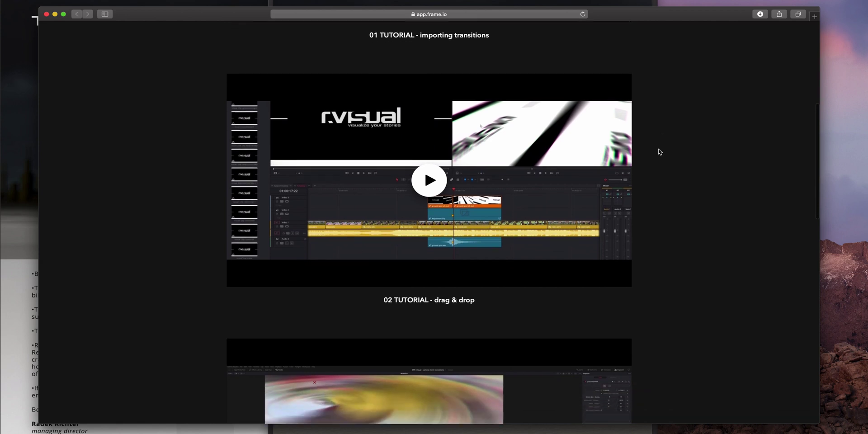
pyautogui.scroll(-20, 660, 152)
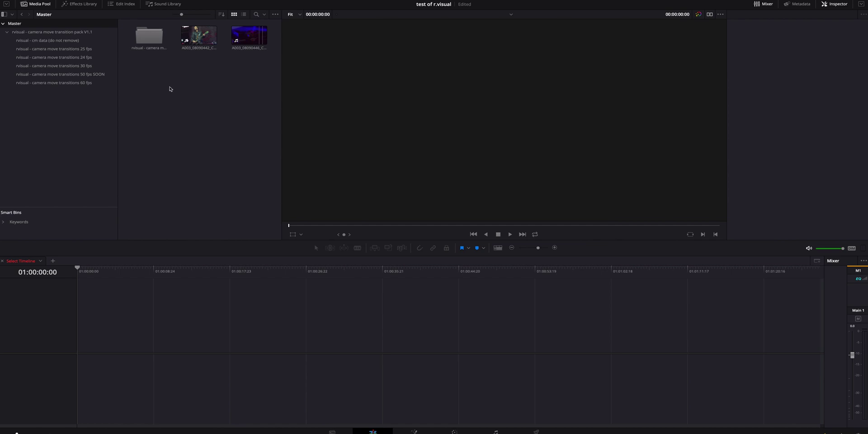
# - Create 'Timeline 1' from the media pool using custom settings with a 60 fps frame rate
pyautogui.rightClick(170, 89)
pyautogui.moveTo(207, 94)
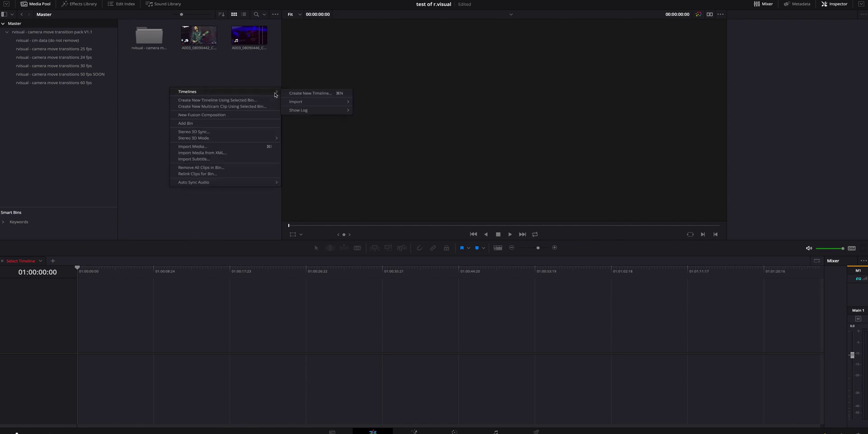
pyautogui.click(292, 93)
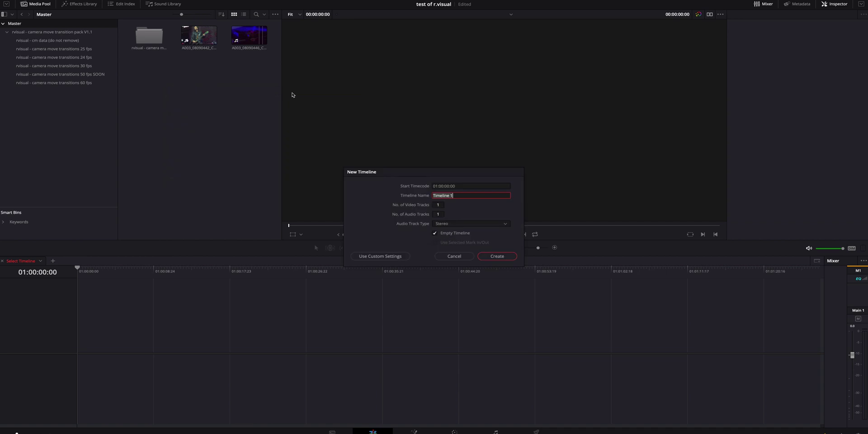
pyautogui.click(392, 257)
pyautogui.click(417, 186)
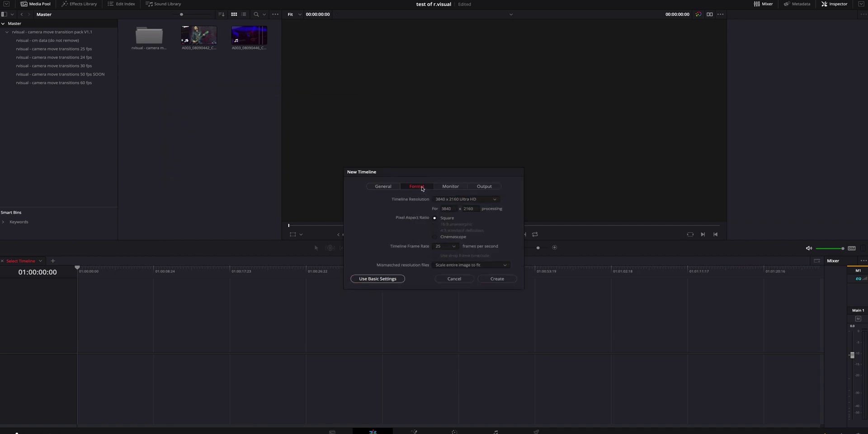
pyautogui.click(453, 247)
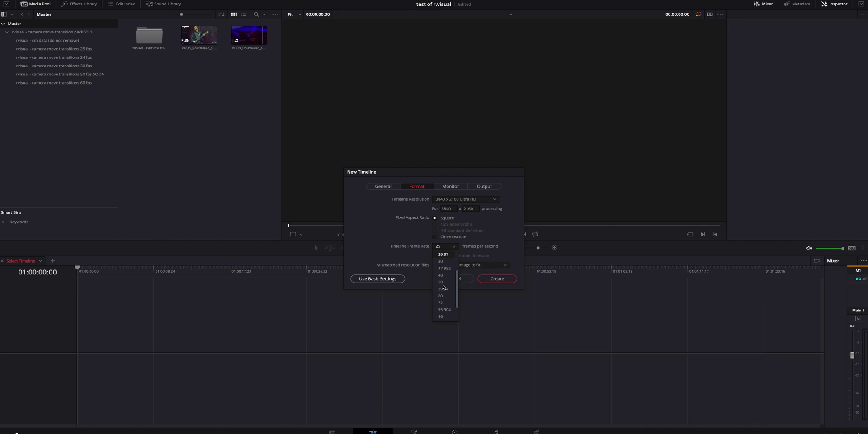
pyautogui.click(492, 279)
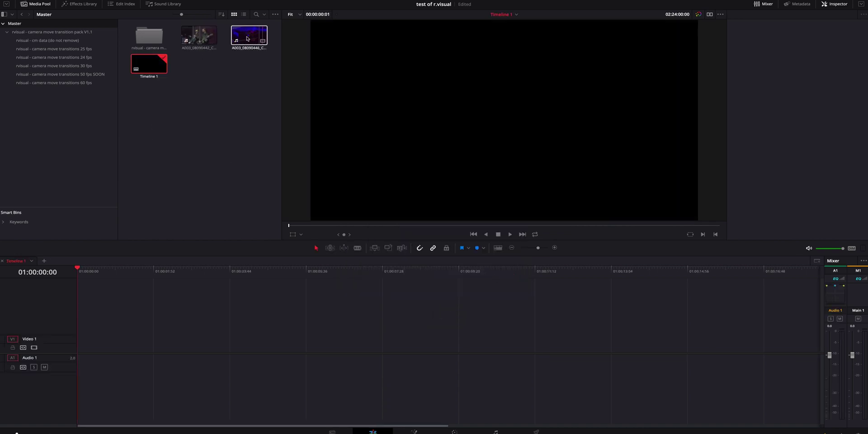
# - Place clips A003_08090446 and A003_08090442 back to back on V1 and scrub through them
pyautogui.moveTo(249, 36); pyautogui.dragTo(77, 346)
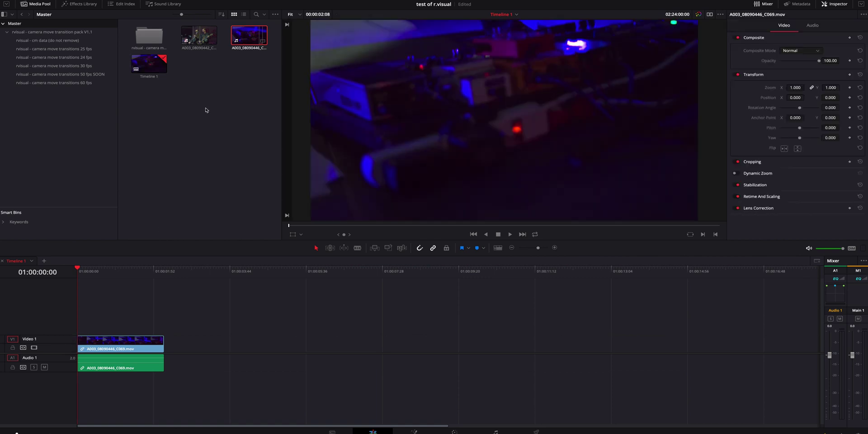
pyautogui.moveTo(198, 40); pyautogui.dragTo(170, 348)
pyautogui.moveTo(146, 272)
pyautogui.mouseDown()
pyautogui.moveTo(197, 276)
pyautogui.moveTo(152, 282)
pyautogui.mouseUp()
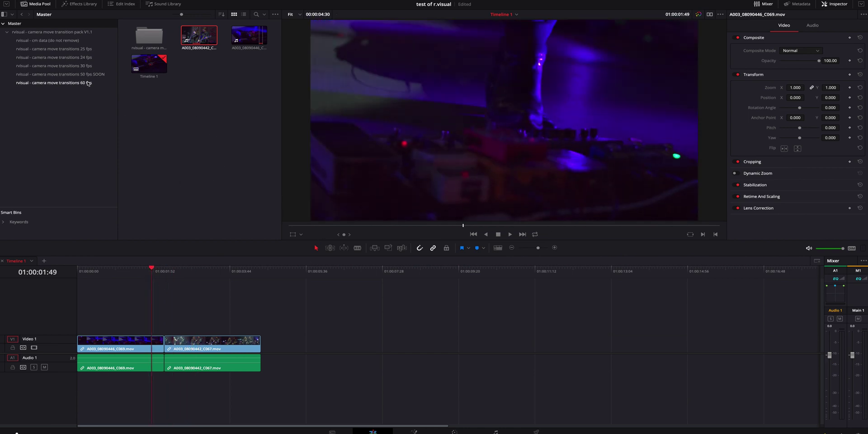
# - Lay the 'rvisual -60p- fast kick out' transition from the 60 fps bin over the clips' cut
pyautogui.click(68, 83)
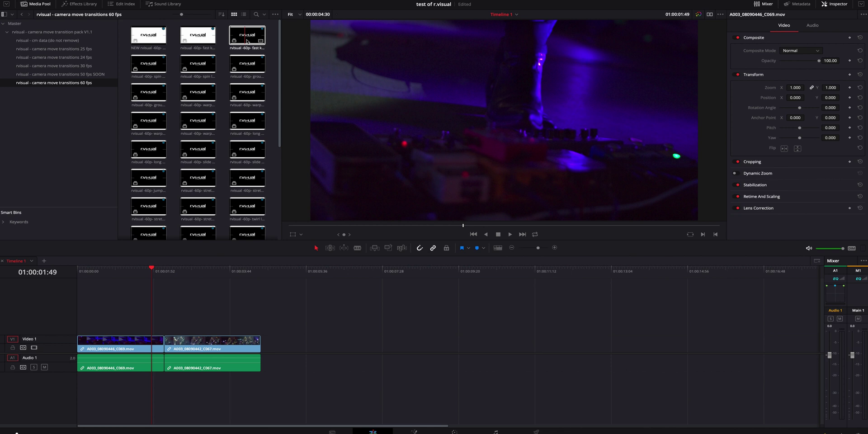
pyautogui.moveTo(247, 40); pyautogui.dragTo(152, 319)
pyautogui.click(162, 272)
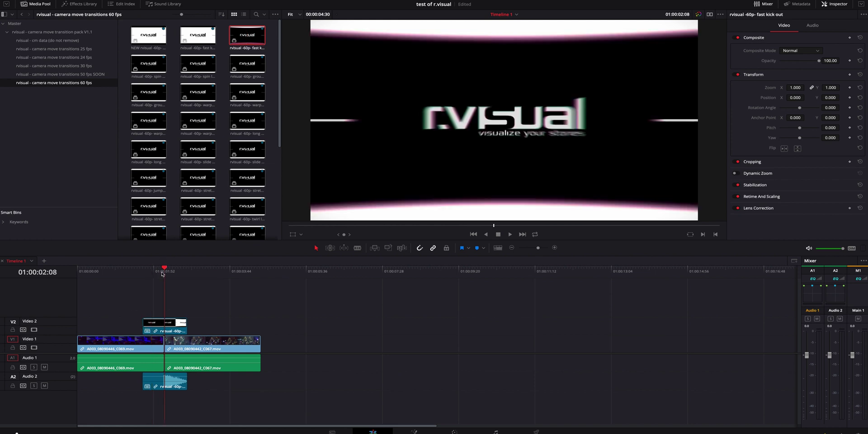
# - Zoom in on the fast kick out transition and decompose it into separate layers
pyautogui.hotkey('ctrl', '=')
pyautogui.hotkey('ctrl', '=')
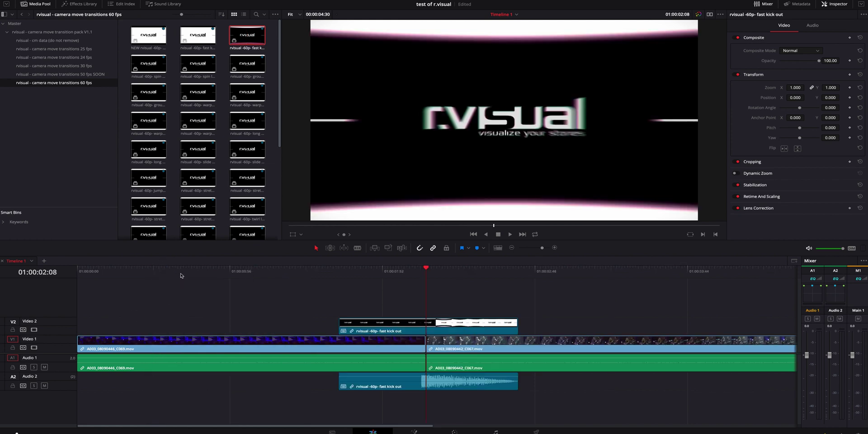
pyautogui.rightClick(432, 322)
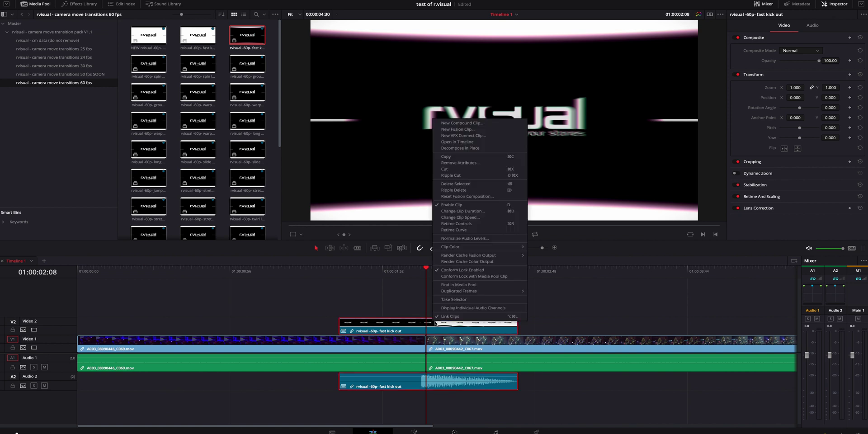
pyautogui.click(495, 149)
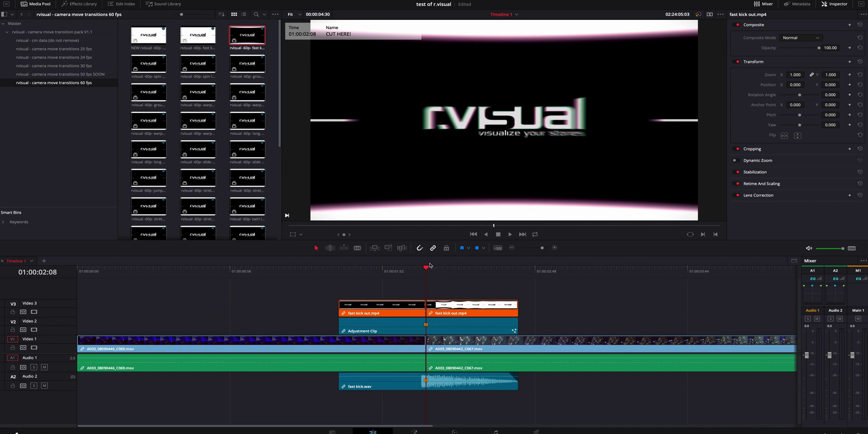
pyautogui.moveTo(428, 269); pyautogui.dragTo(382, 325)
# - Shift the transition layers back 19 frames so CUT HERE lands on the cut, then select the left fast kick out clip
pyautogui.moveTo(442, 327); pyautogui.dragTo(493, 326)
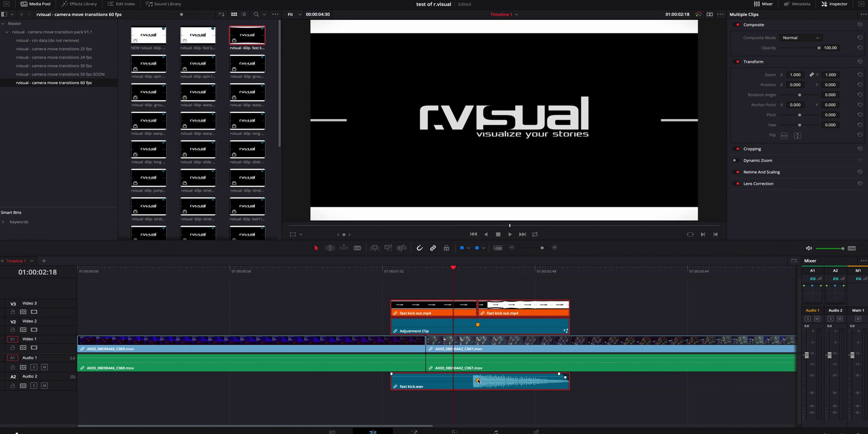
pyautogui.moveTo(496, 333); pyautogui.dragTo(448, 333)
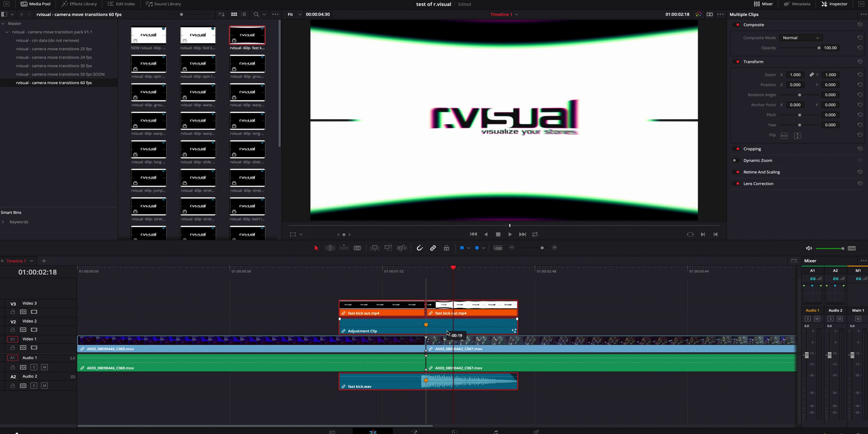
pyautogui.click(440, 296)
pyautogui.click(426, 269)
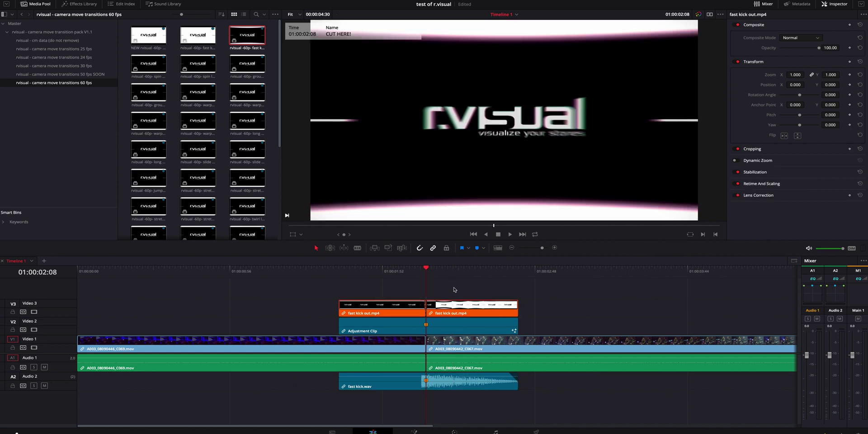
pyautogui.click(387, 311)
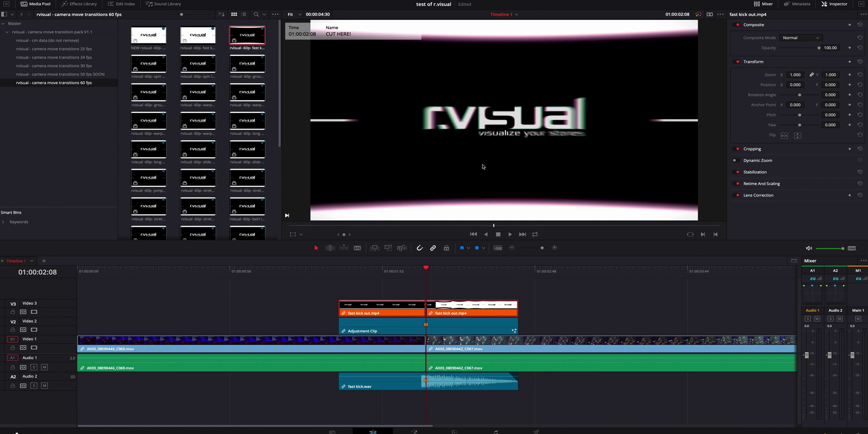
# - Delete the Video 3 fast kick out clips and scrub the cut from 01:00:02:13 to 01:00:02:42
pyautogui.press('Delete')
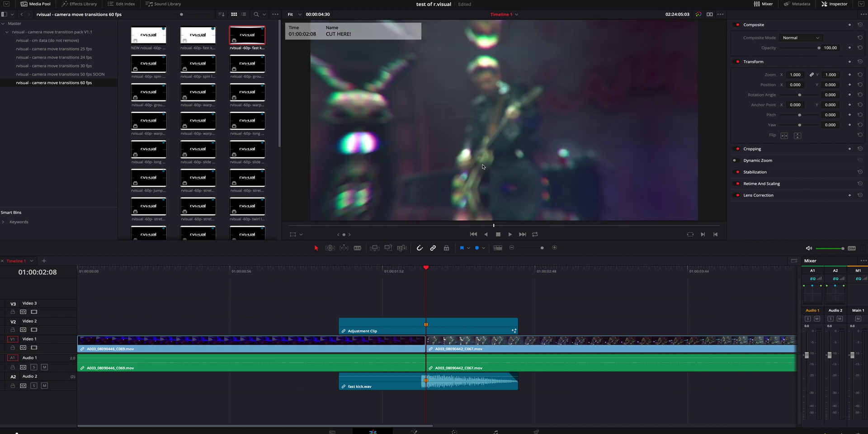
pyautogui.click(402, 273)
pyautogui.click(441, 274)
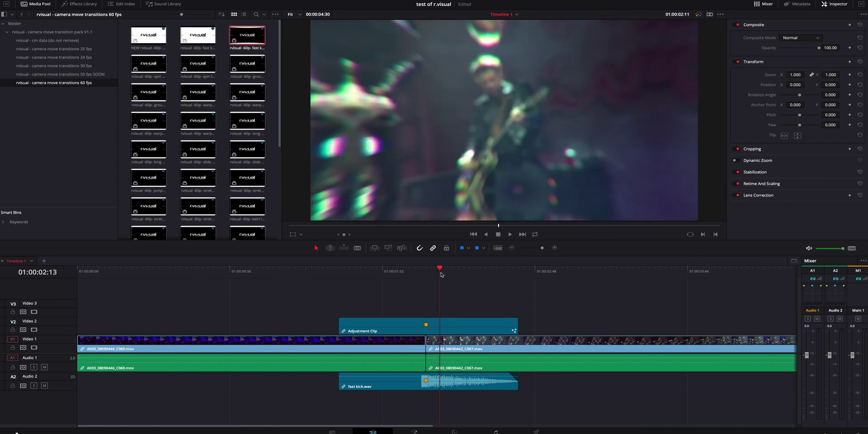
pyautogui.click(518, 275)
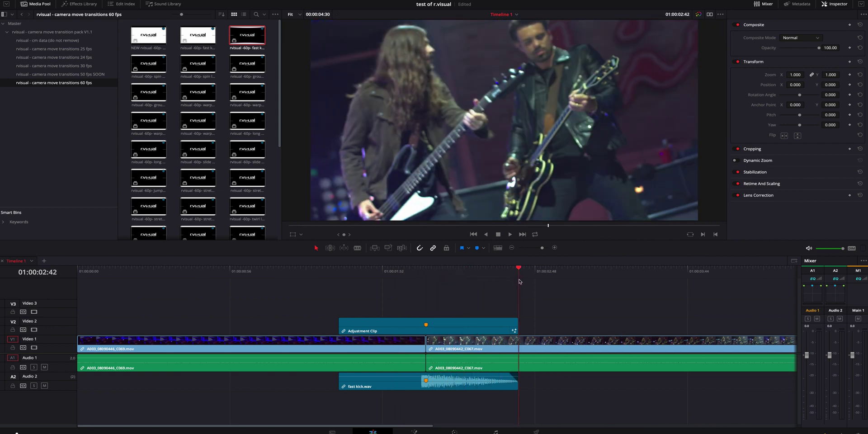
pyautogui.click(537, 282)
# - Zoom out to show the whole timeline and mark an out point at its end
pyautogui.scroll(-3, 215, 281)
pyautogui.press('End')
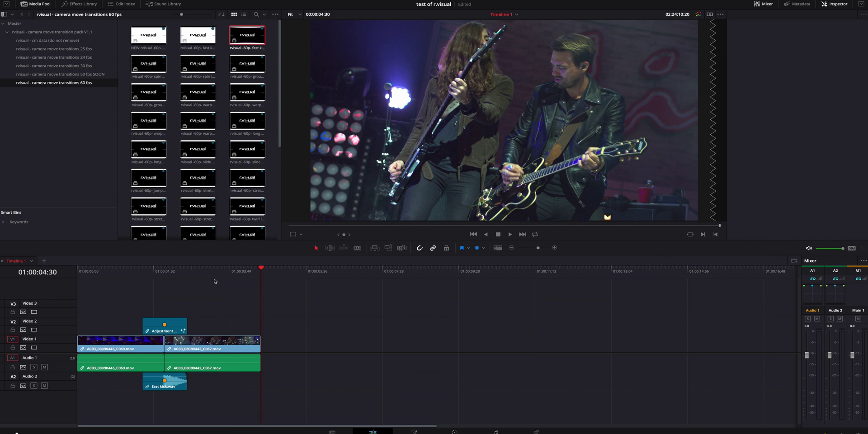
pyautogui.press('o')
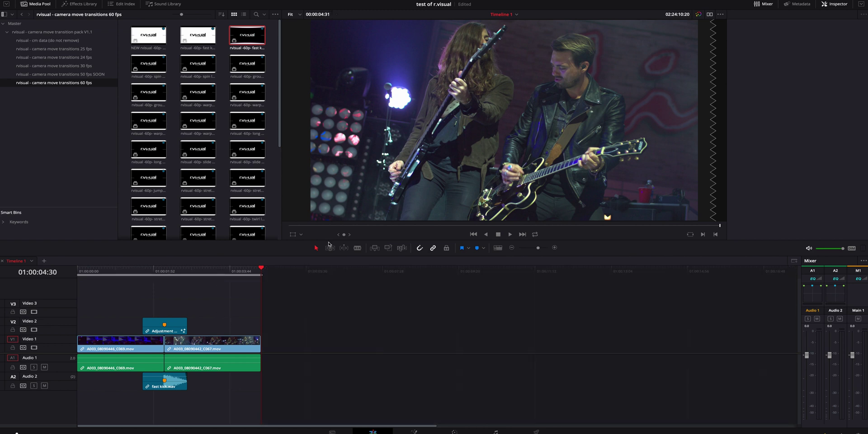
pyautogui.click(187, 1)
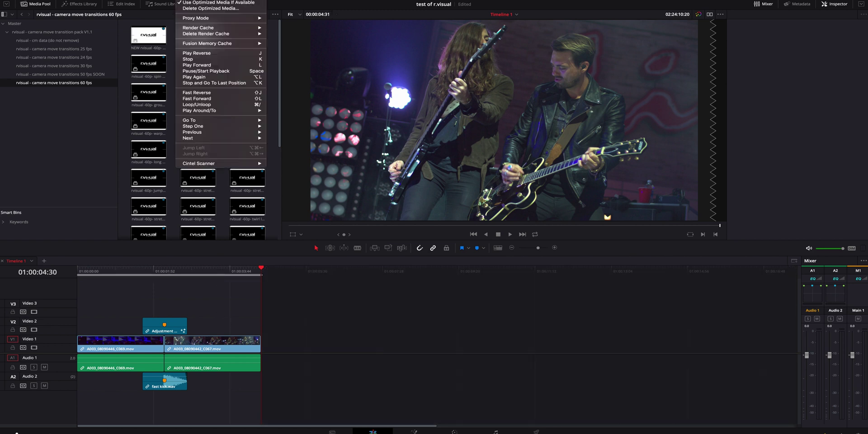
pyautogui.moveTo(207, 29)
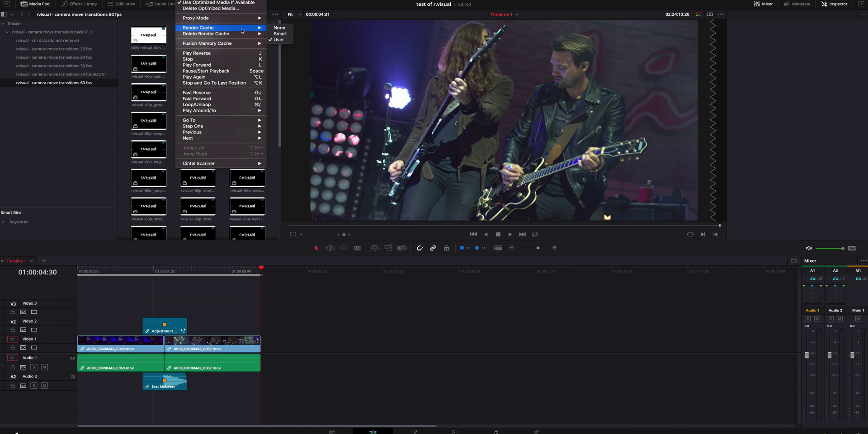
pyautogui.click(285, 41)
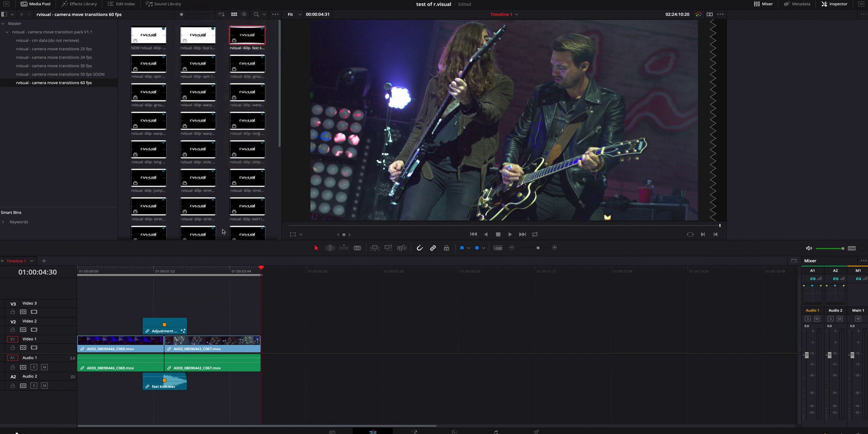
pyautogui.moveTo(250, 300); pyautogui.dragTo(74, 407)
pyautogui.rightClick(199, 343)
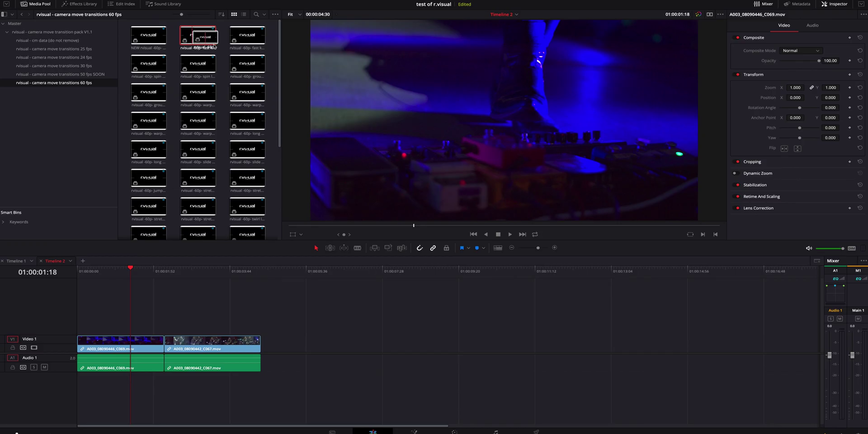
# - Drop the 60p fast kick in transition over Timeline 2's cut and decompose it in place
pyautogui.moveTo(198, 36); pyautogui.dragTo(149, 335)
pyautogui.rightClick(170, 328)
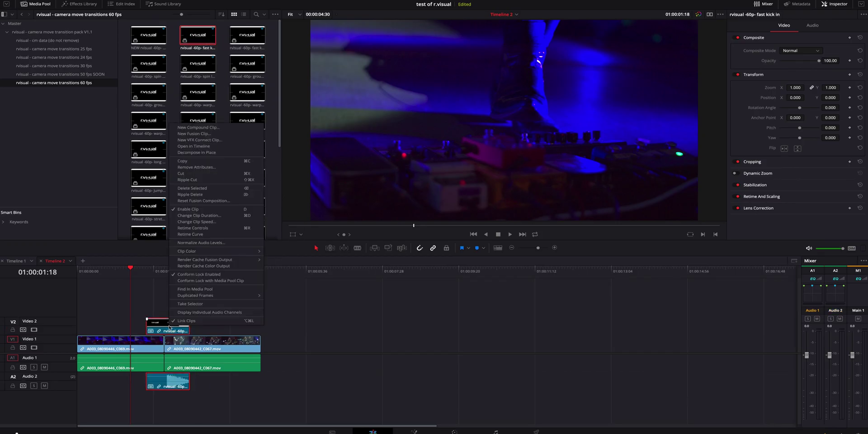
pyautogui.click(248, 154)
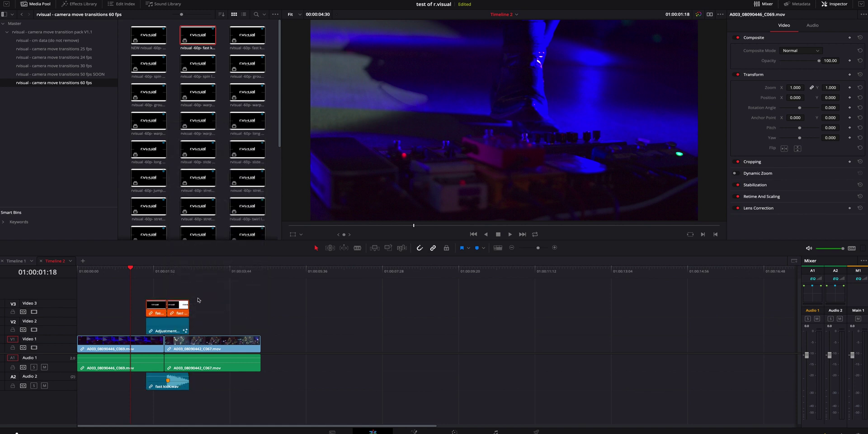
# - Nudge the transition layers 4 frames earlier, delete both Video 3 fast kick in clips, and preview the cut
pyautogui.click(172, 270)
pyautogui.moveTo(208, 309); pyautogui.dragTo(171, 330)
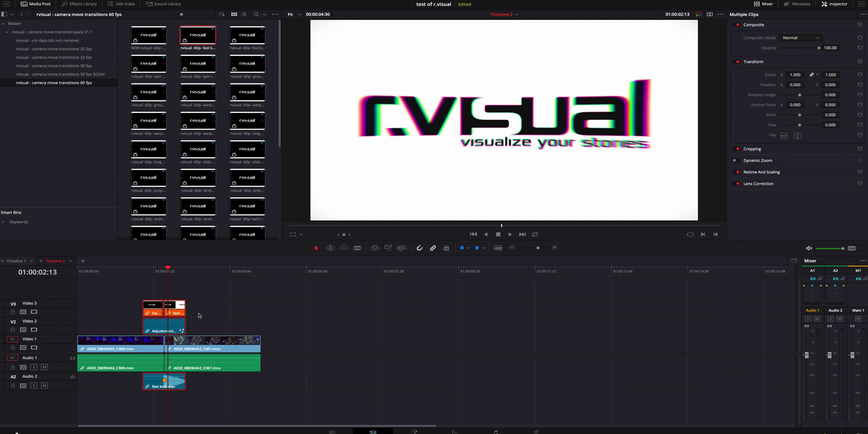
pyautogui.click(199, 316)
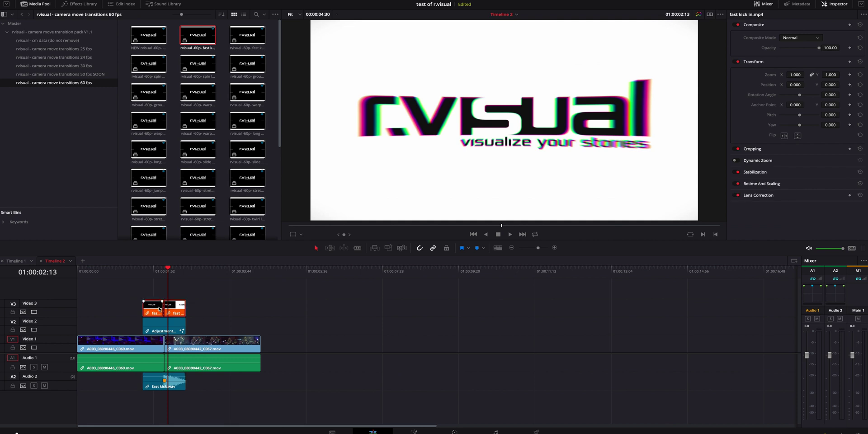
pyautogui.press('Delete')
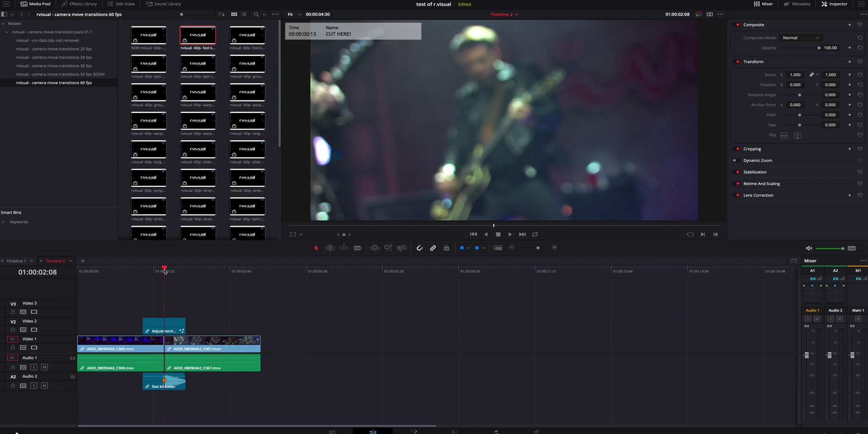
pyautogui.moveTo(165, 271); pyautogui.dragTo(171, 273)
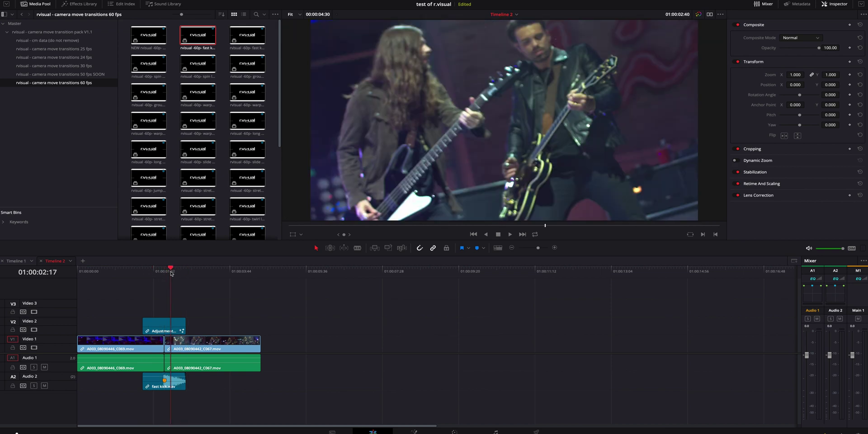